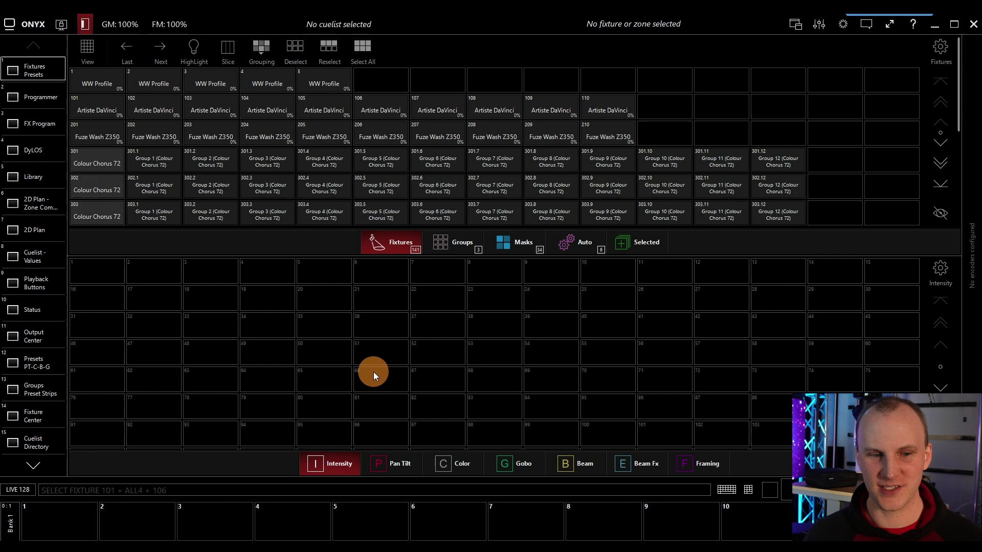
Step: Select the Spots group from the fixture groups pool
click(86, 108)
click(109, 111)
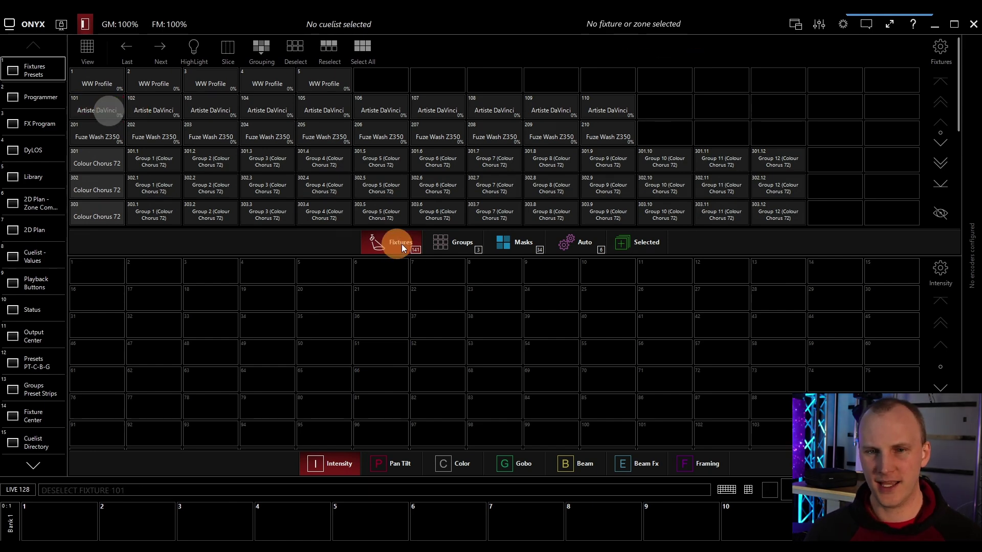
click(431, 244)
click(152, 82)
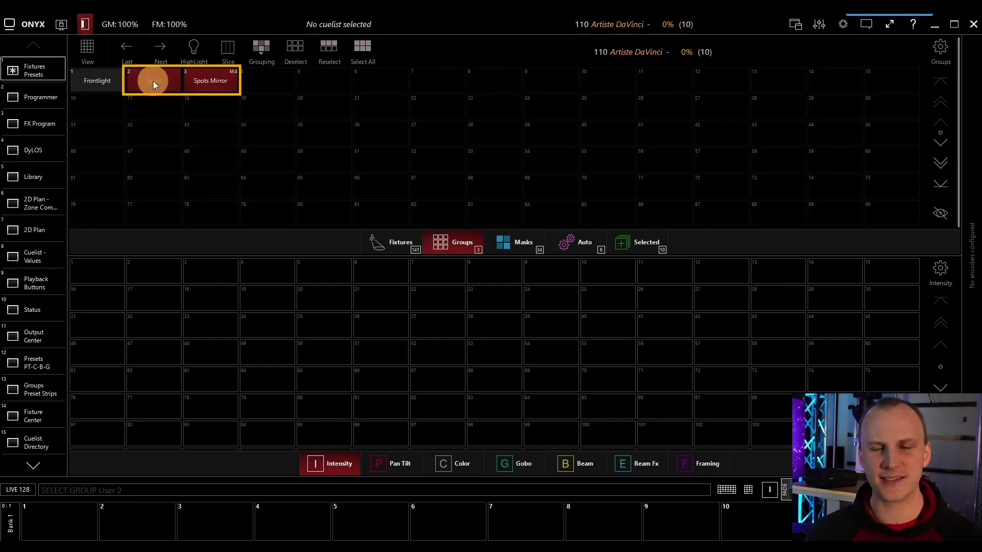
click(458, 243)
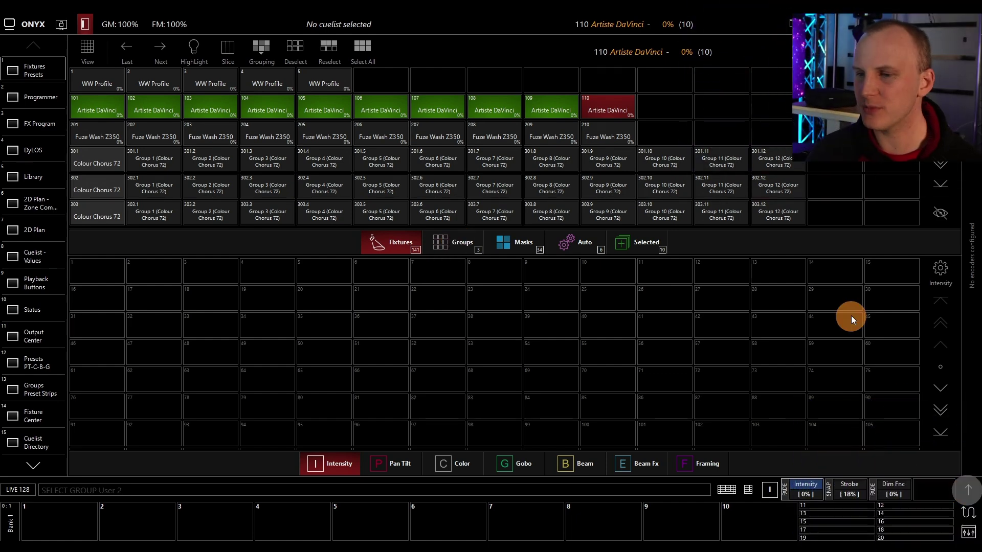
Step: Set the Spots to full intensity and record it as intensity preset 1 named 'Full'
click(807, 253)
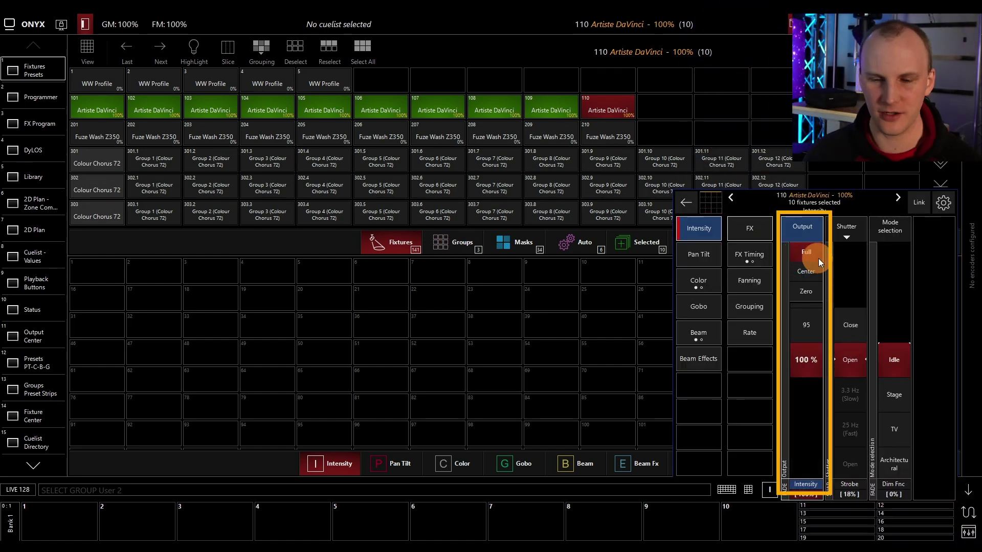
click(749, 490)
click(640, 357)
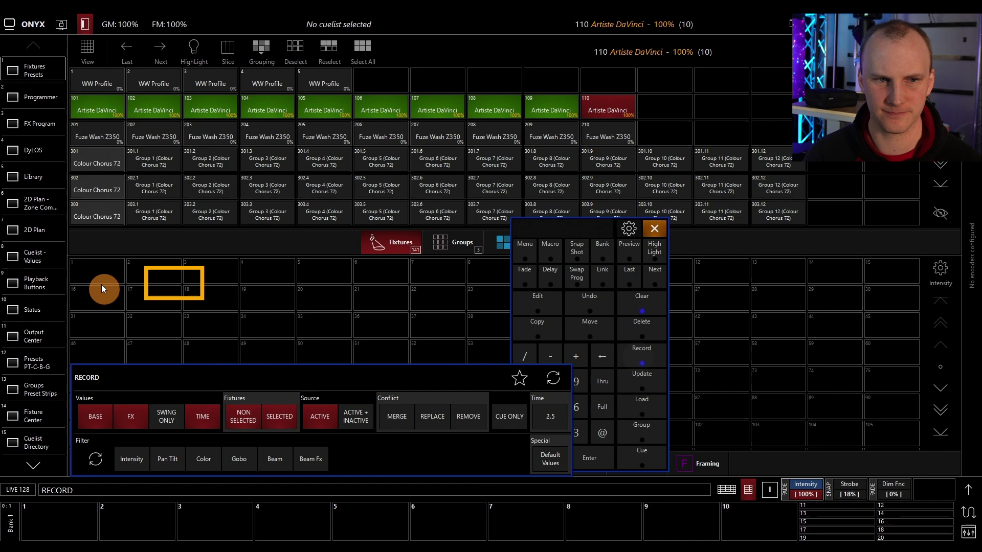
click(94, 269)
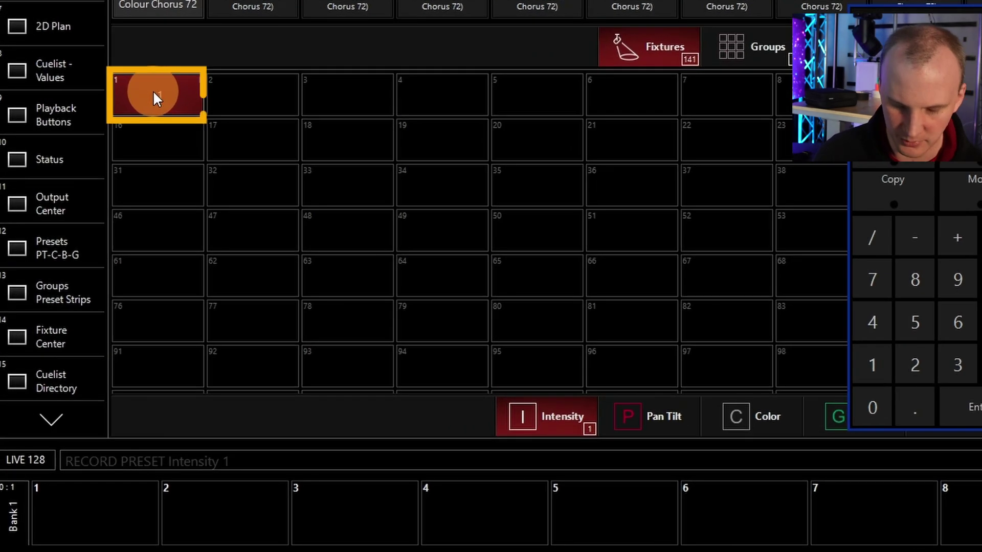
text(F)
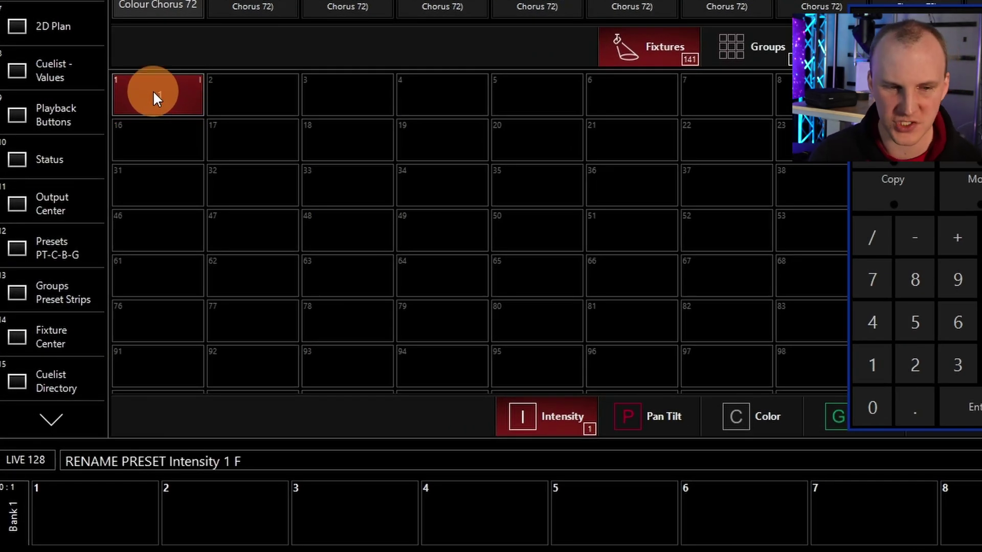
text(ull)
key(Return)
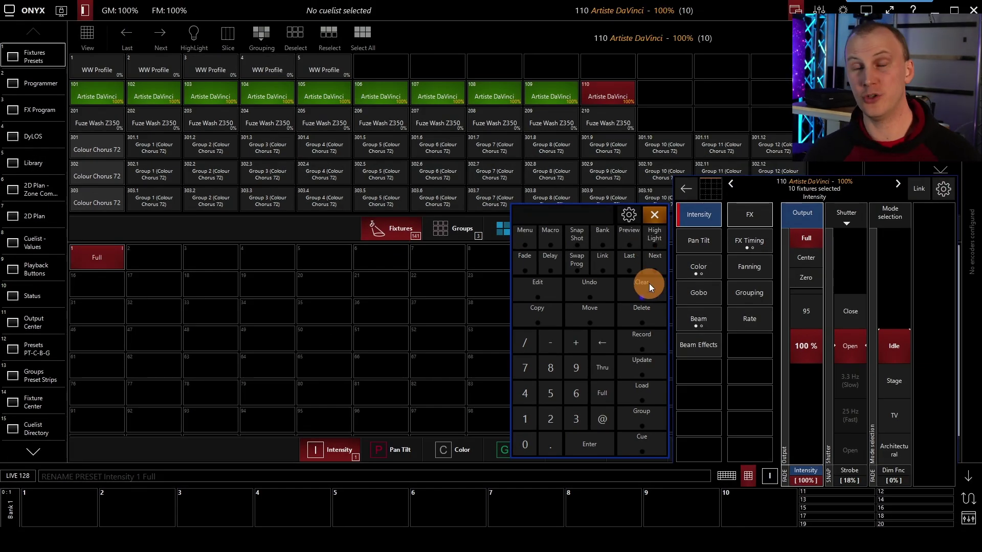
Step: Clear the programmer, select the Spots group and apply the Full intensity preset
click(649, 283)
click(649, 284)
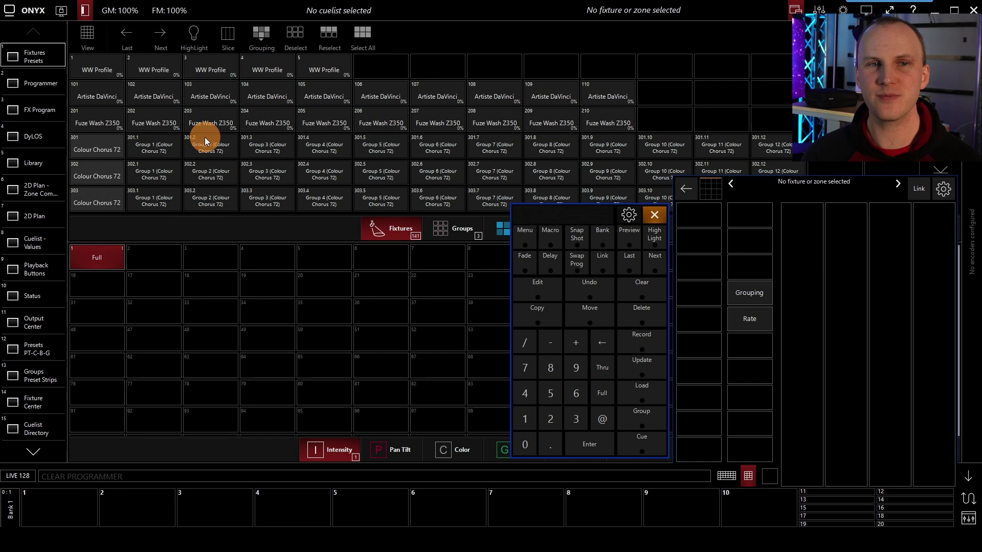
click(152, 97)
click(174, 96)
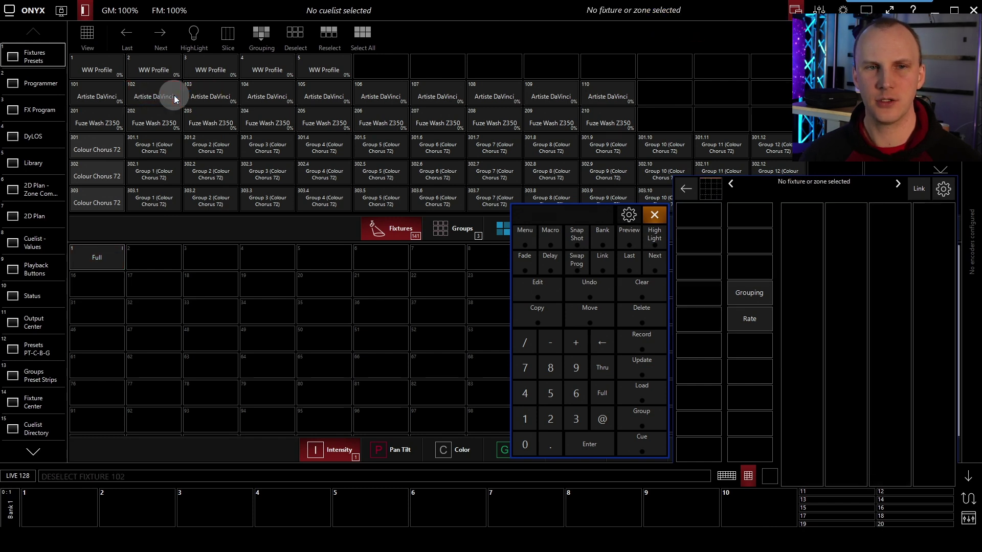
click(434, 224)
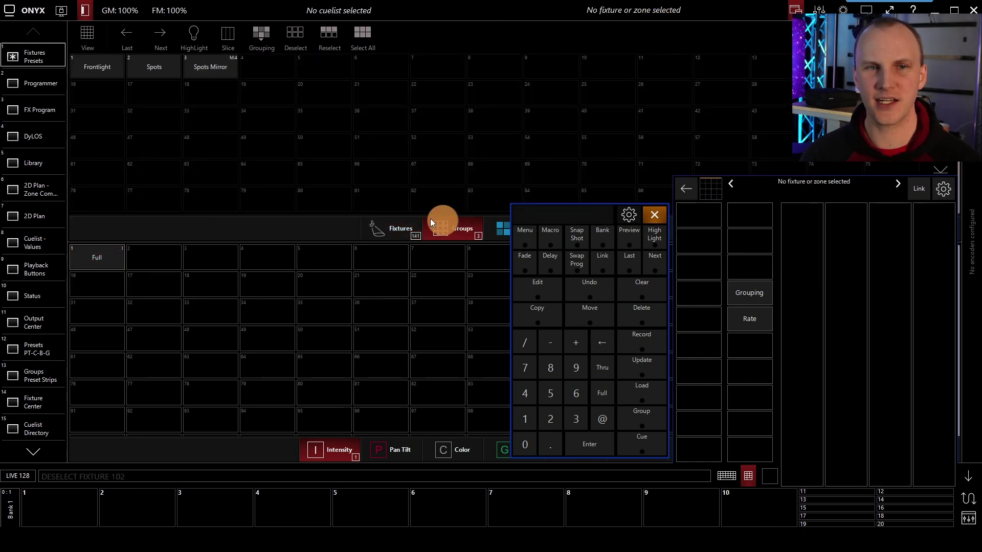
click(149, 69)
click(105, 256)
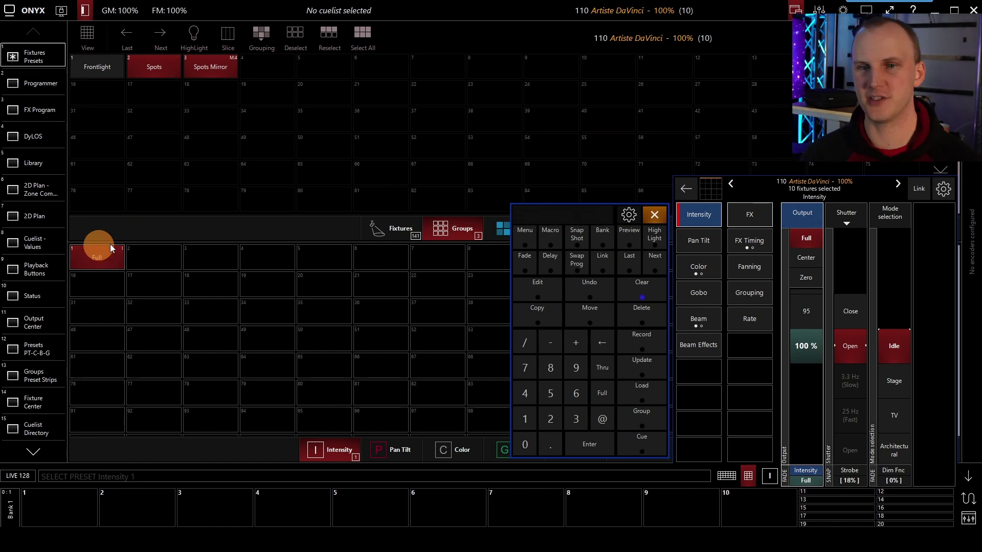
Step: Clear the programmer, then apply the Full preset to fixtures 101 and 102 only
click(639, 292)
click(390, 227)
click(112, 99)
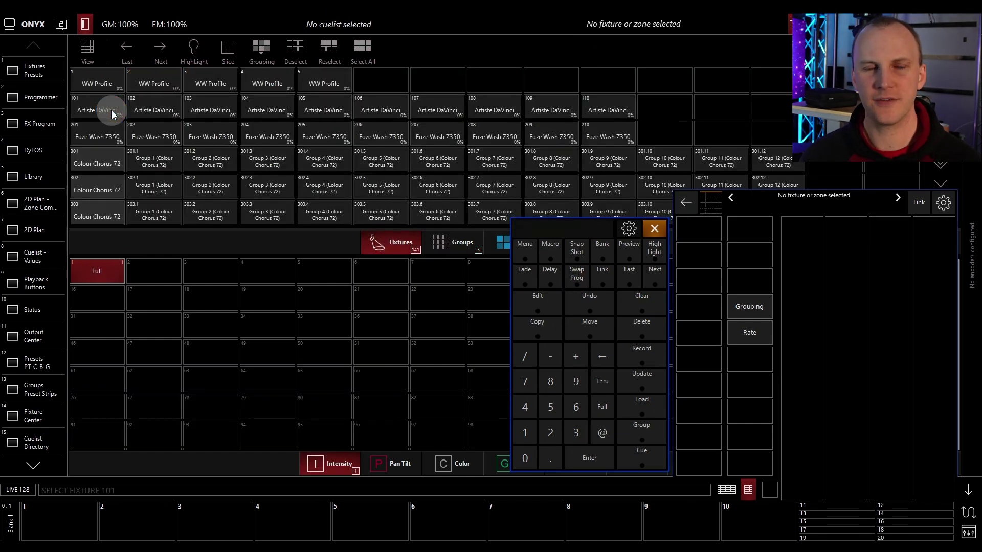
click(171, 106)
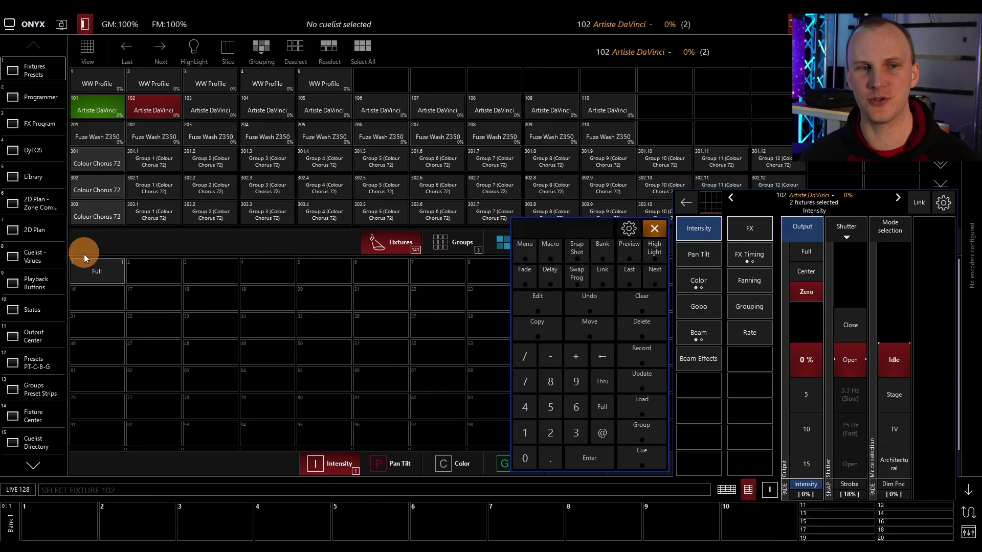
click(93, 269)
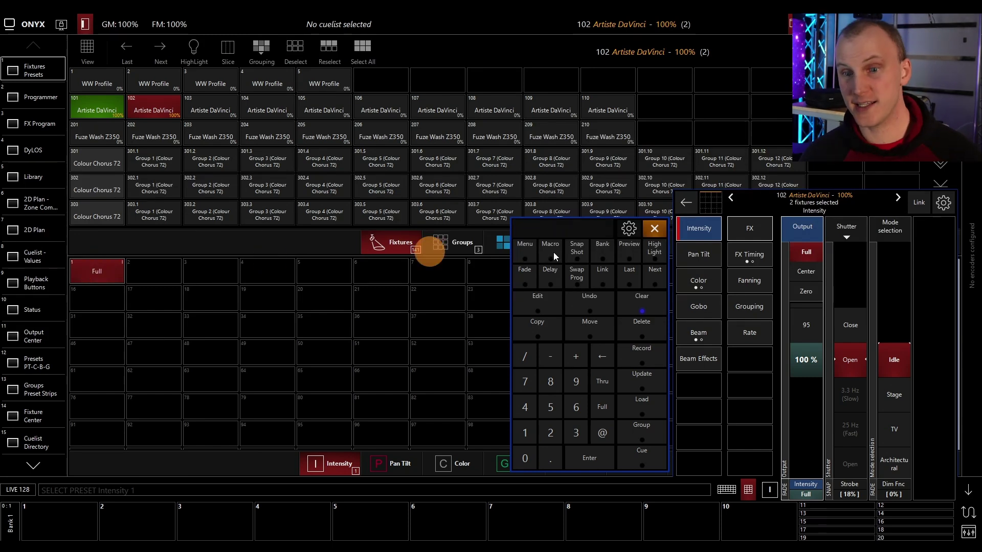
Step: Move the keypad window slightly higher and collapse the attribute encoder panel
drag(603, 229, 599, 209)
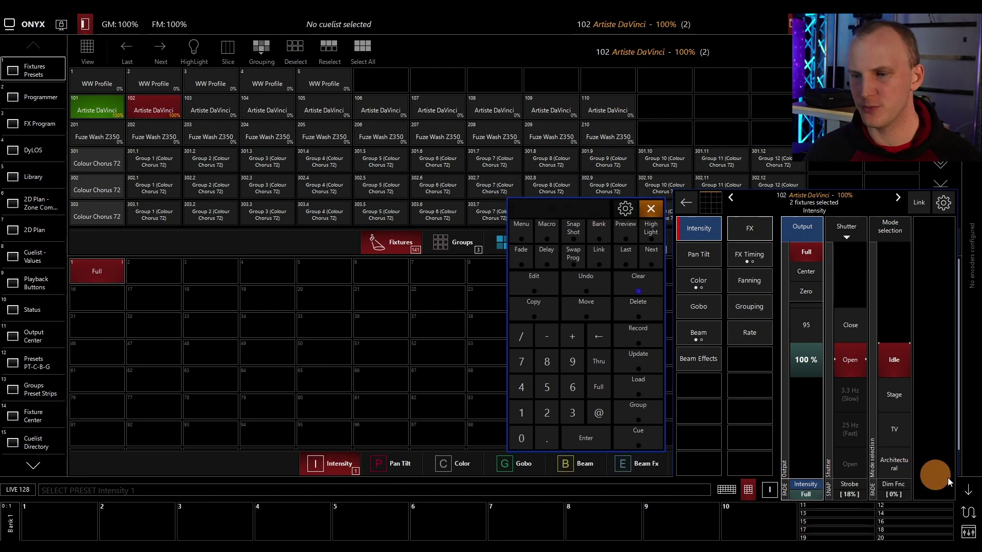
click(968, 490)
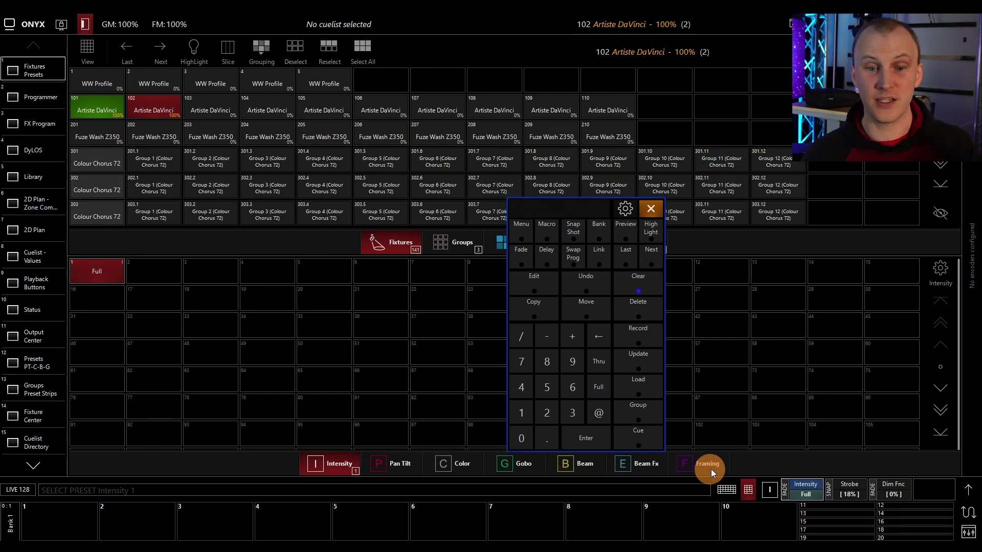
Step: Show Pan Tilt presets, clear the programmer and select the Spots group with highlight on
click(402, 464)
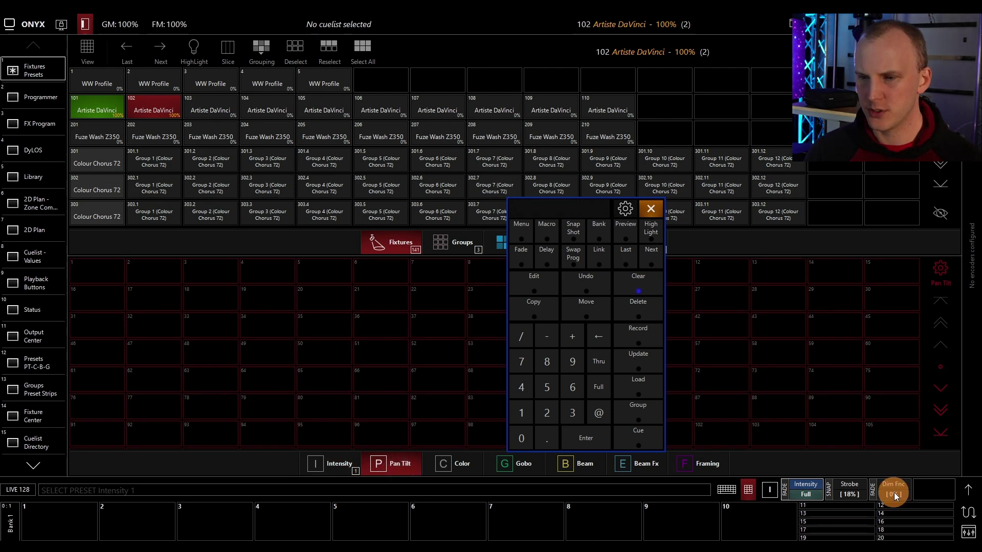
click(968, 490)
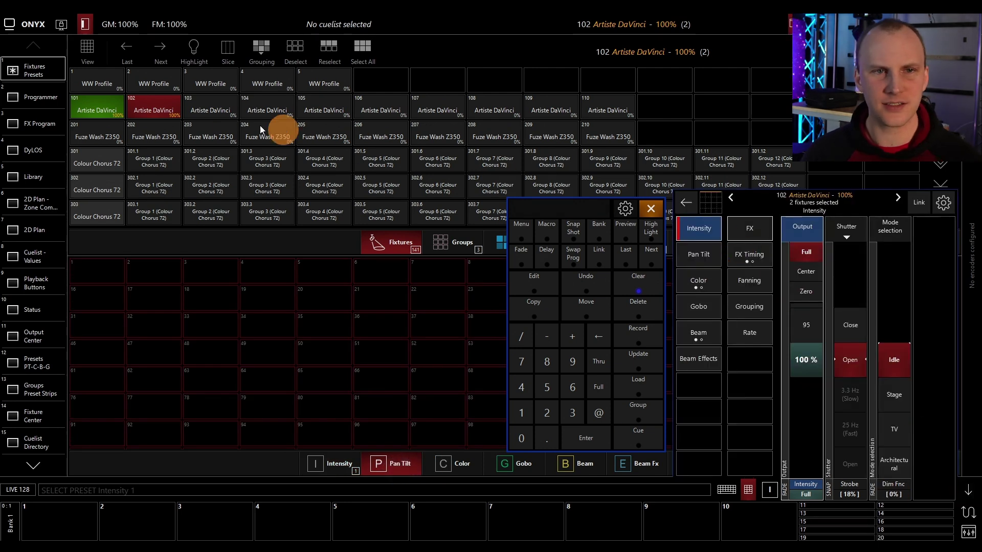
click(627, 288)
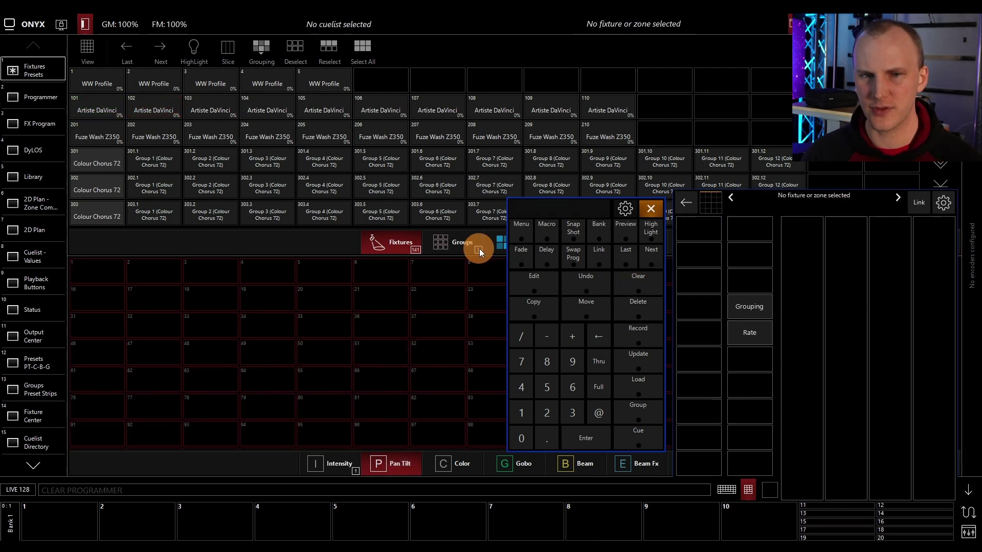
click(480, 248)
click(187, 48)
click(155, 82)
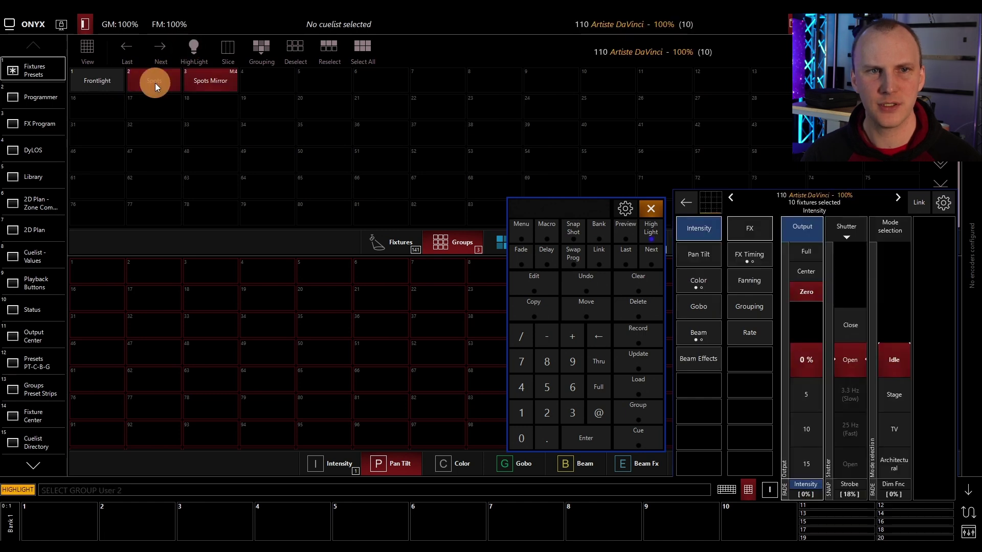
Step: Lower the Spots tilt to 39% and store it as Pan Tilt preset 1
click(688, 254)
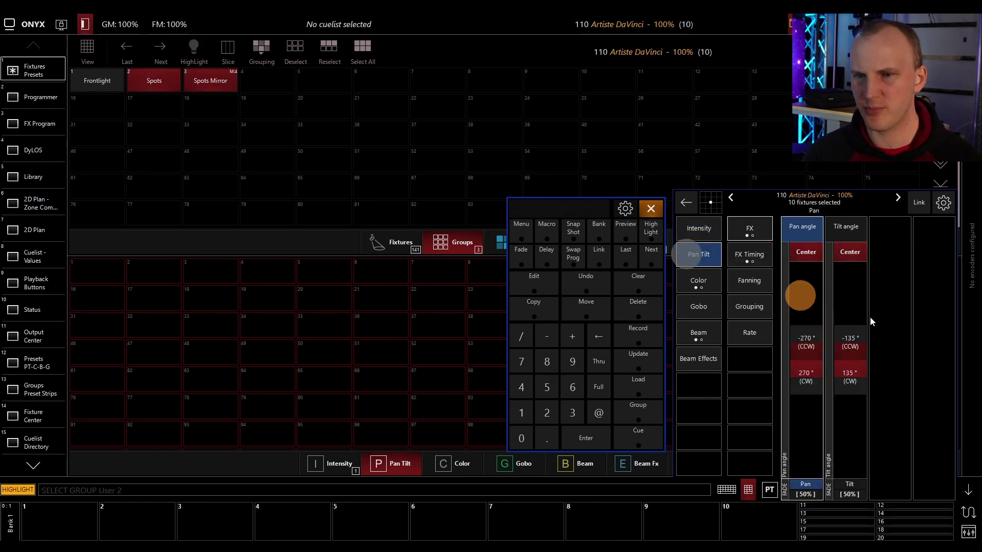
mouse_move(872, 321)
mouse_down()
mouse_move(848, 358)
mouse_move(797, 335)
mouse_move(760, 350)
mouse_move(629, 332)
mouse_up()
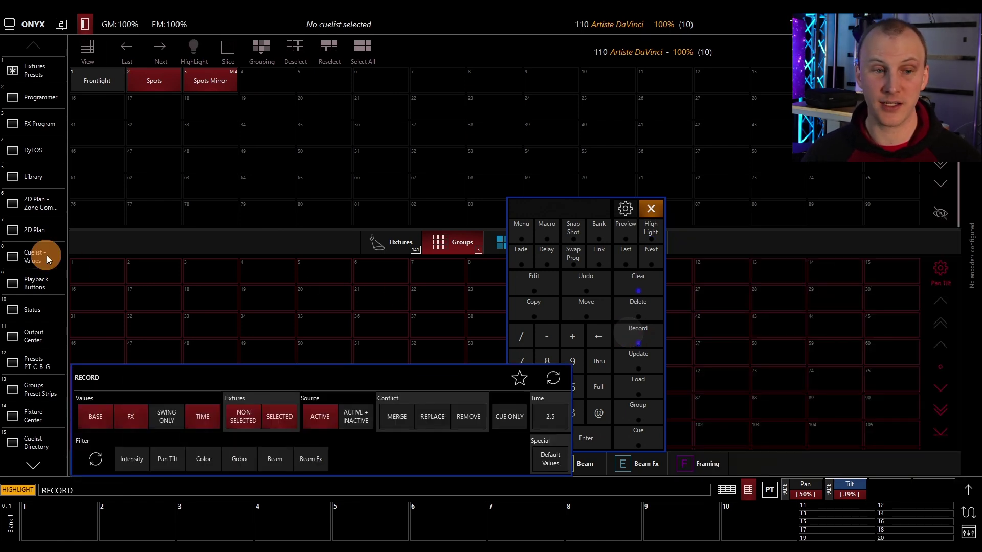
click(96, 271)
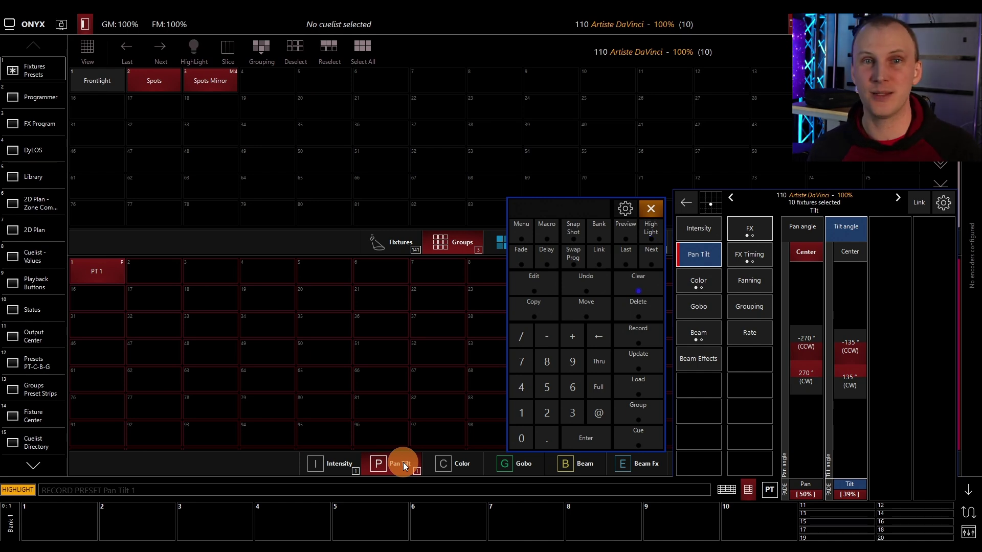
Step: Review the Color, Pan Tilt, Intensity and Gobo preset pages, then clear the programmer
click(458, 468)
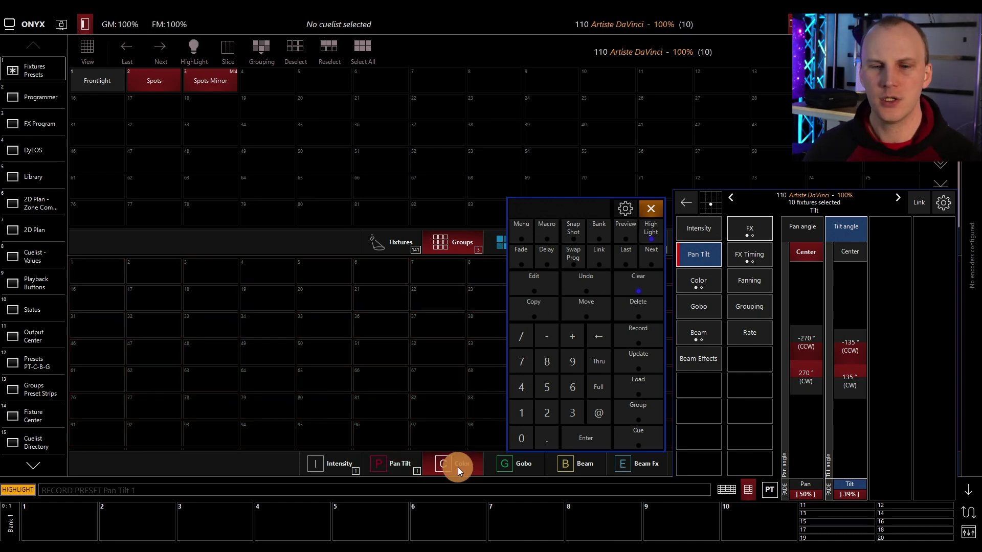
click(410, 467)
click(345, 459)
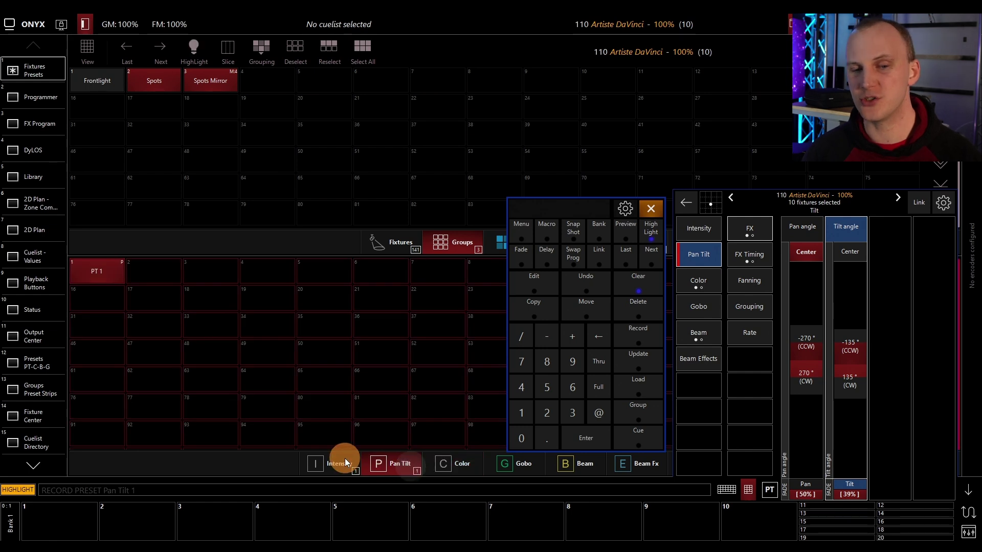
click(391, 461)
click(517, 455)
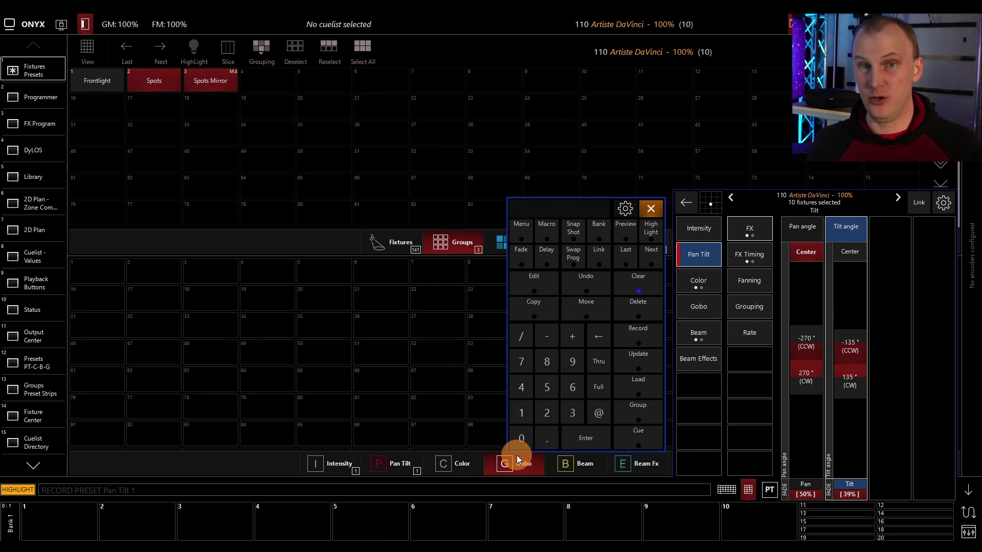
click(648, 277)
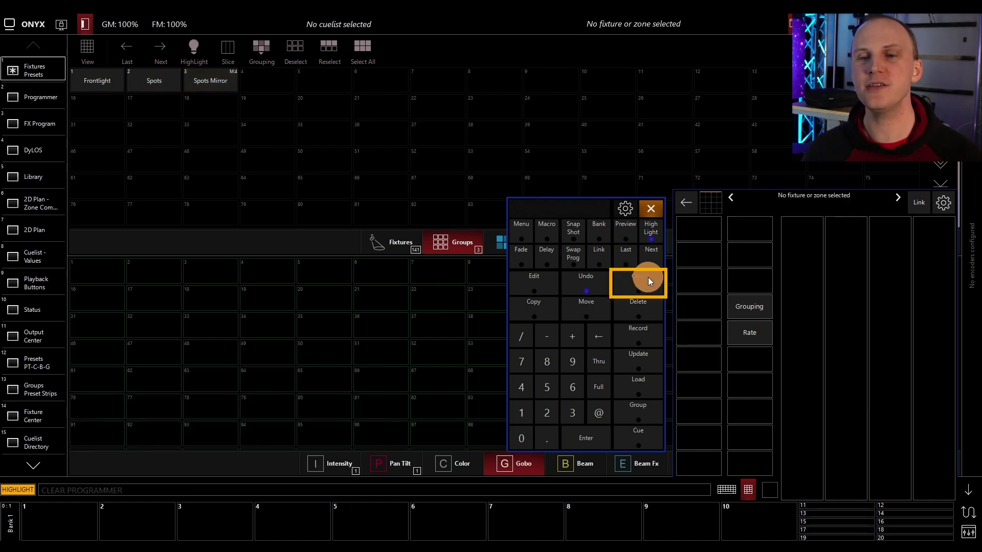